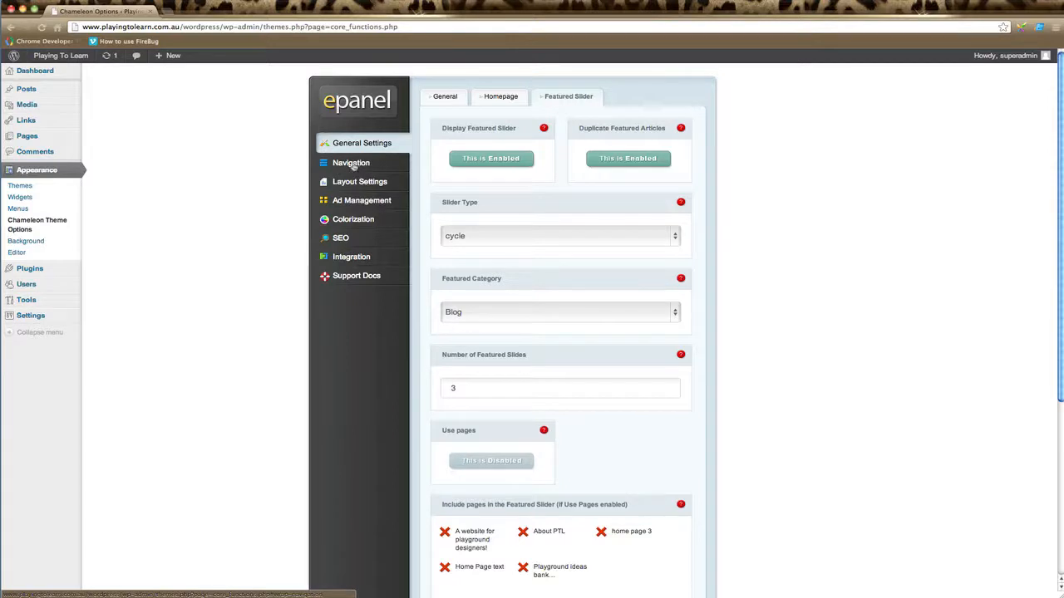
# Go to the Navigation section of the Chameleon ePanel sidebar
pyautogui.click(353, 166)
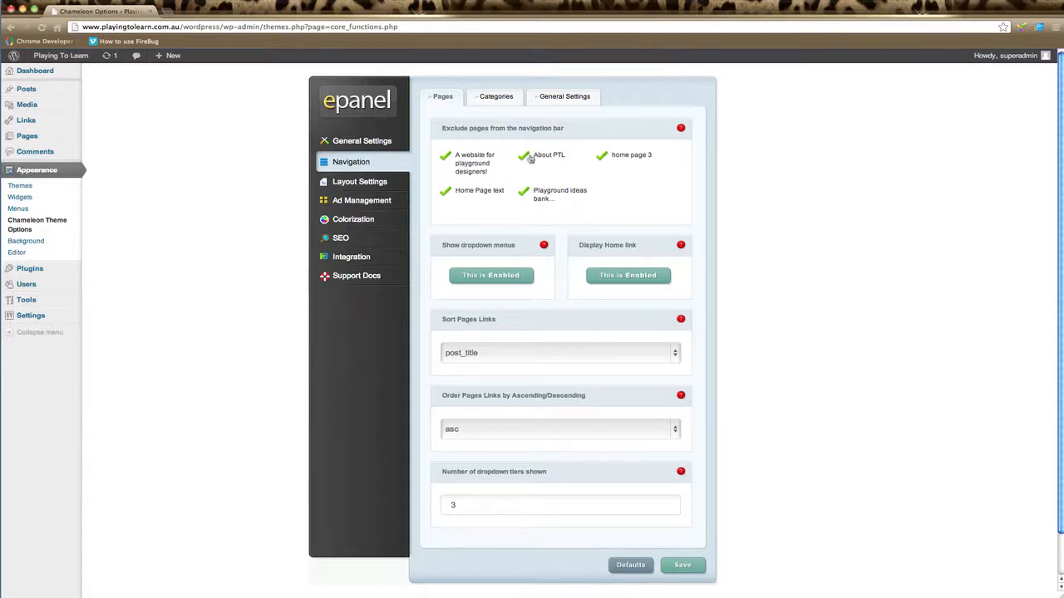
# Exclude home page 3 from the navigation bar and view the Sort Pages Links choices
pyautogui.click(601, 156)
pyautogui.click(607, 354)
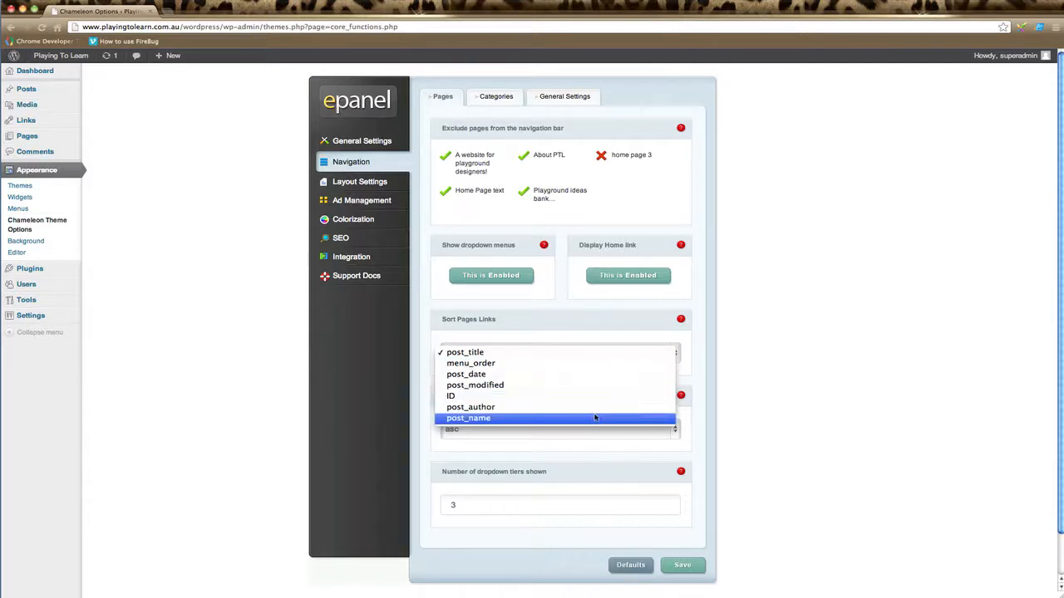
# Keep page links sorted by post_title ascending with 3 dropdown tiers and save
pyautogui.click(695, 360)
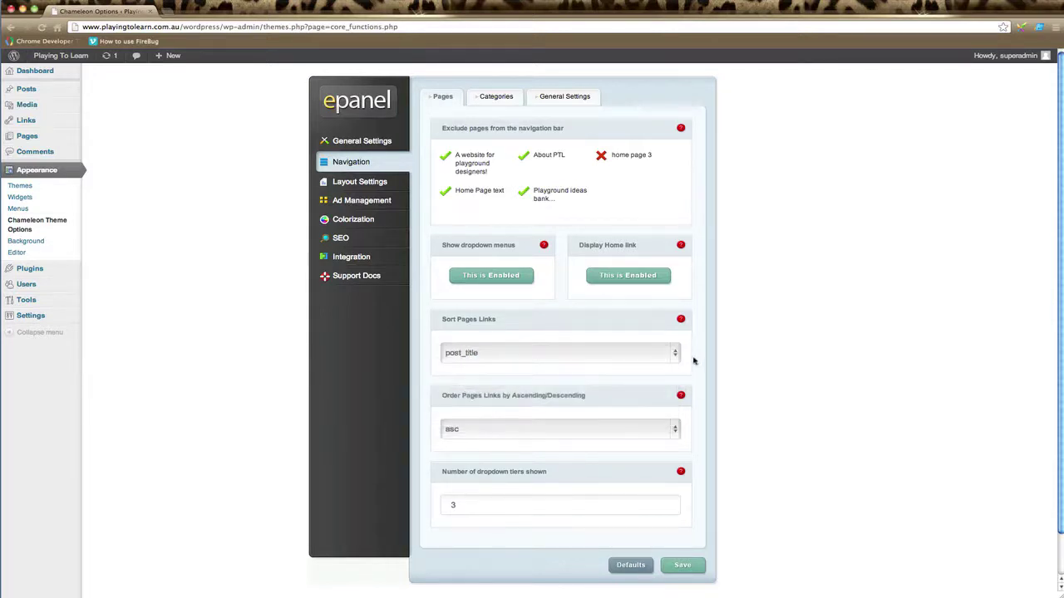
pyautogui.click(633, 431)
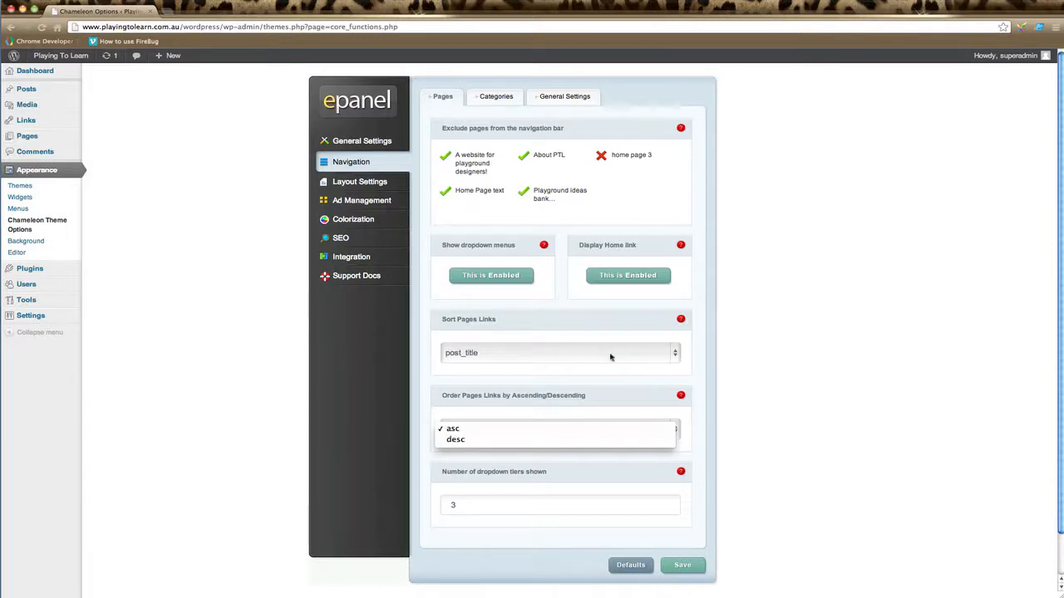
pyautogui.click(692, 434)
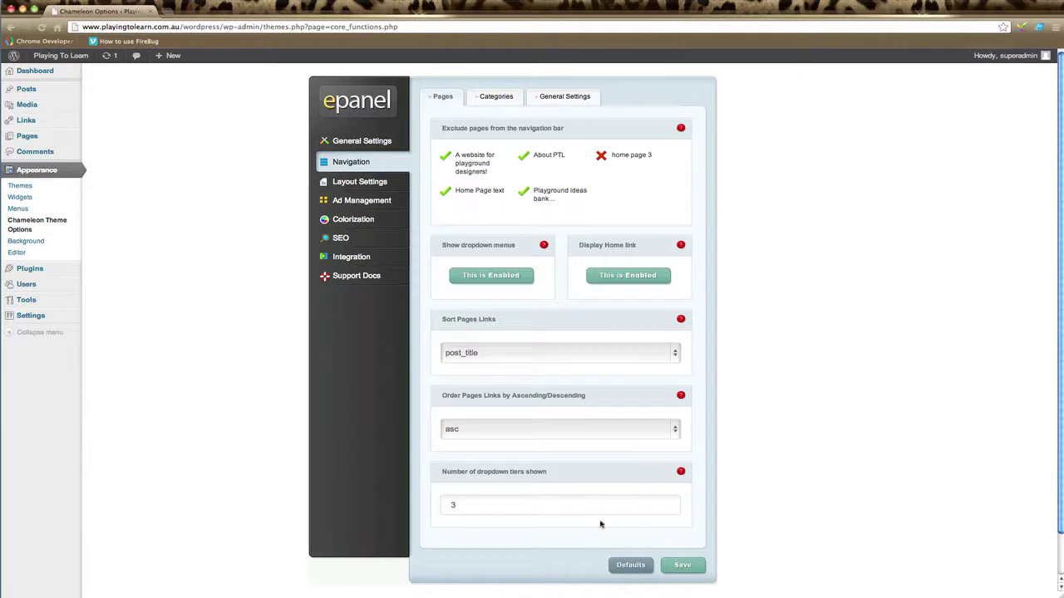
pyautogui.click(472, 507)
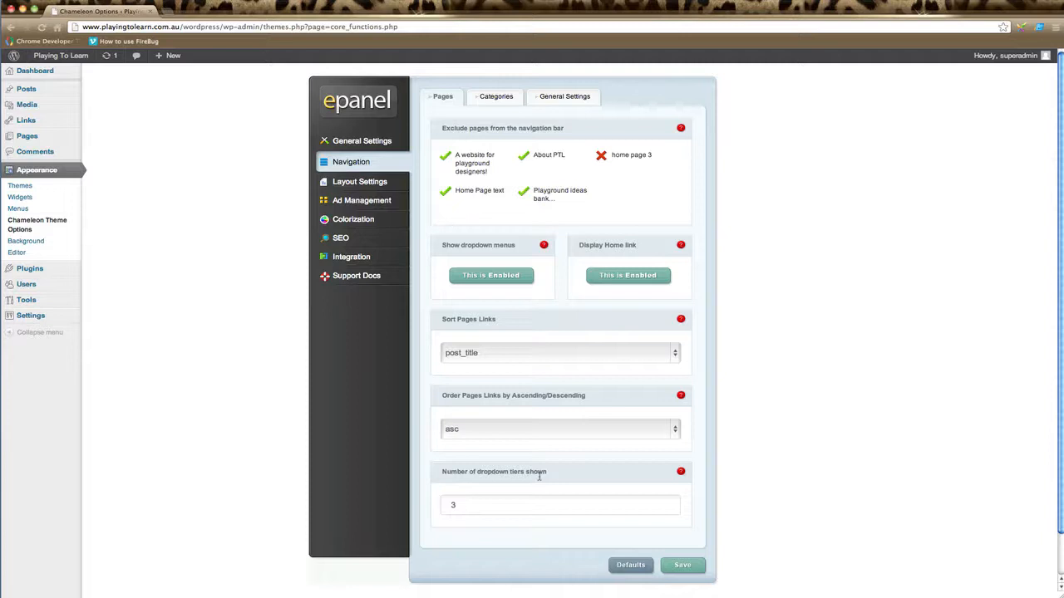
pyautogui.click(685, 568)
# On the Categories tab, exclude four categories to demonstrate, then include them all again
pyautogui.click(497, 96)
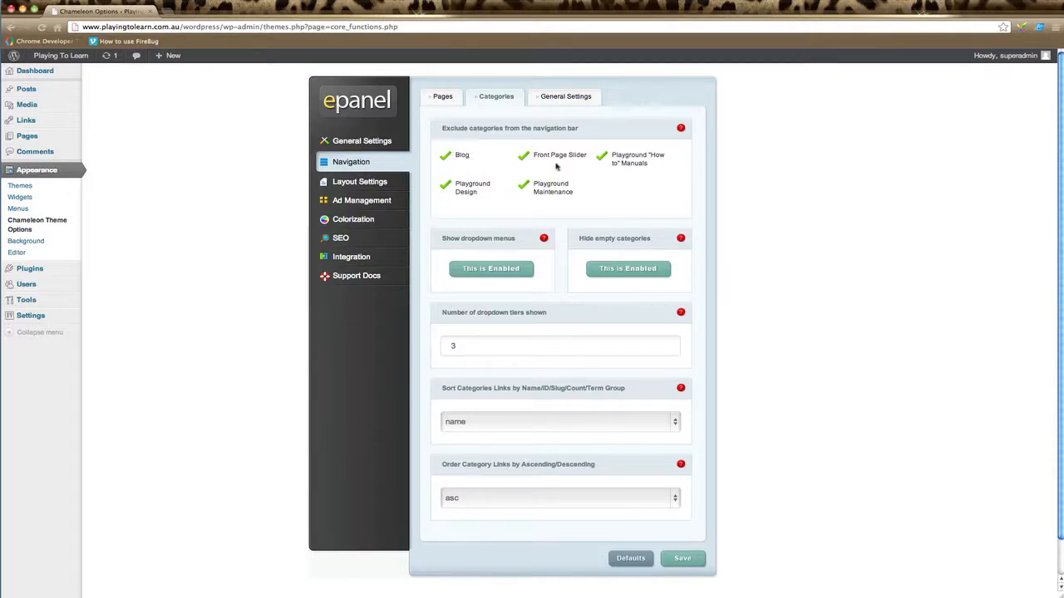
pyautogui.click(525, 185)
pyautogui.click(445, 185)
pyautogui.click(526, 157)
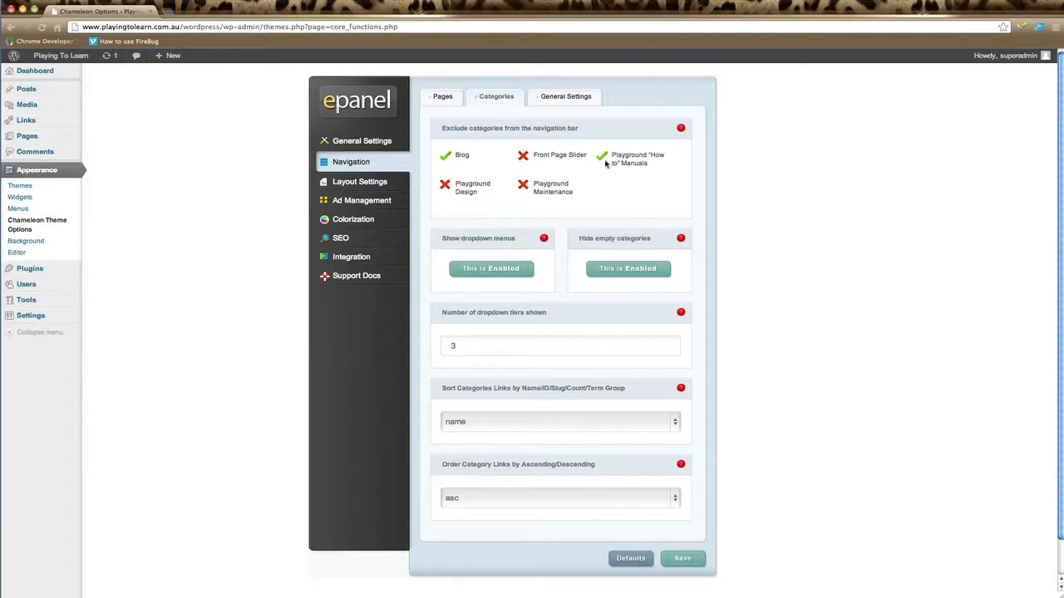
pyautogui.click(602, 158)
pyautogui.click(601, 158)
pyautogui.click(523, 157)
pyautogui.click(525, 184)
pyautogui.click(446, 185)
# Keep category links sorted by name in ascending order and save
pyautogui.click(649, 424)
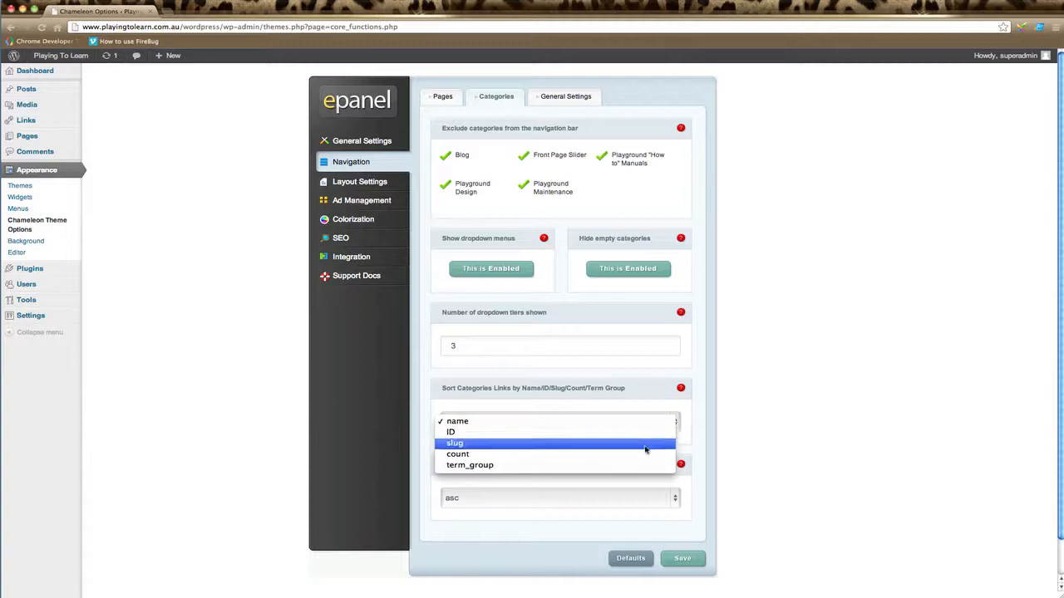
pyautogui.click(689, 411)
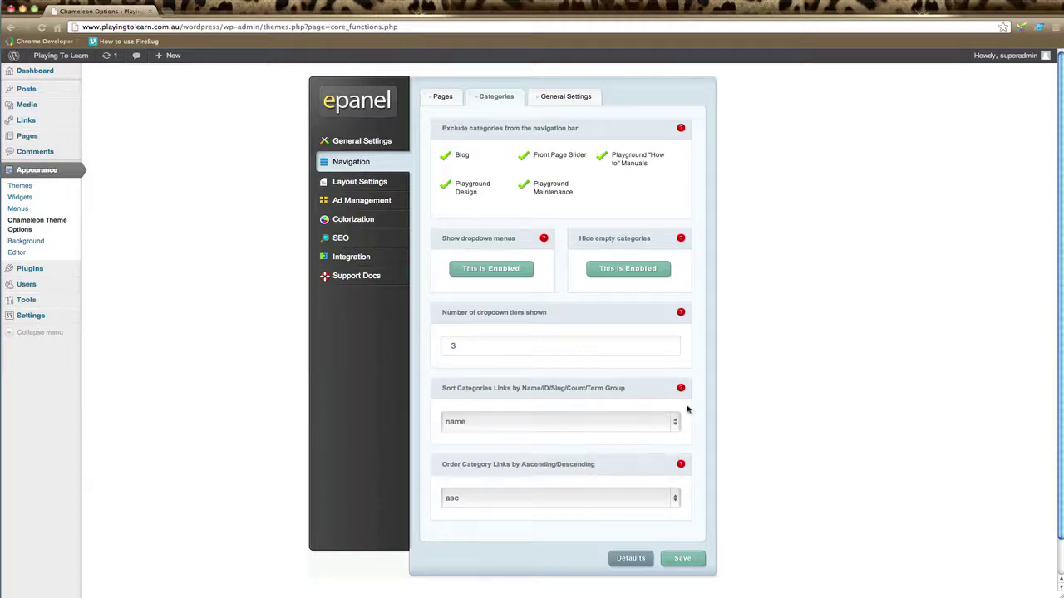
pyautogui.click(601, 500)
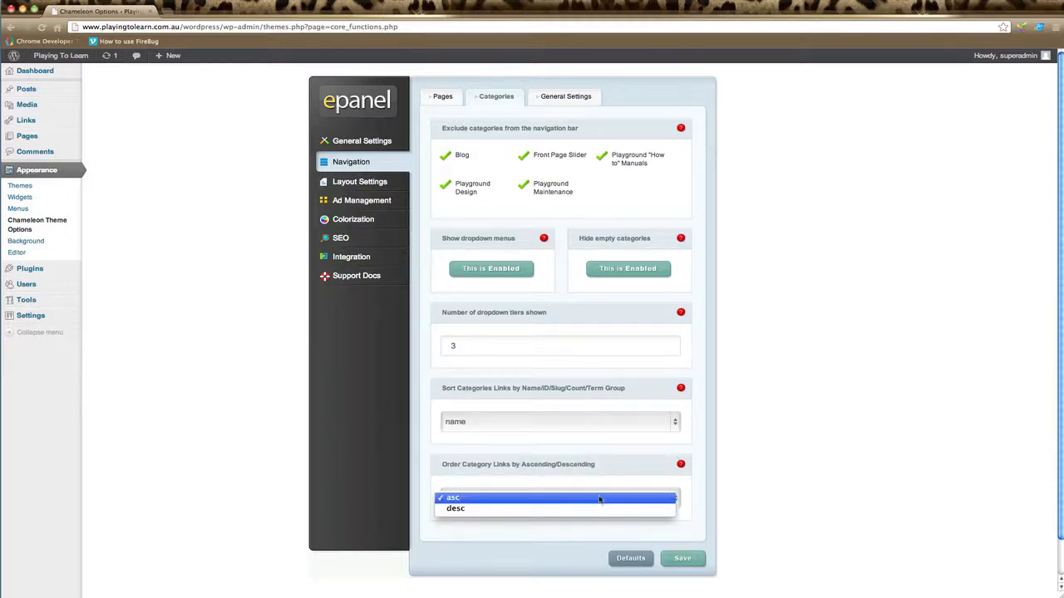
pyautogui.click(687, 507)
pyautogui.click(690, 558)
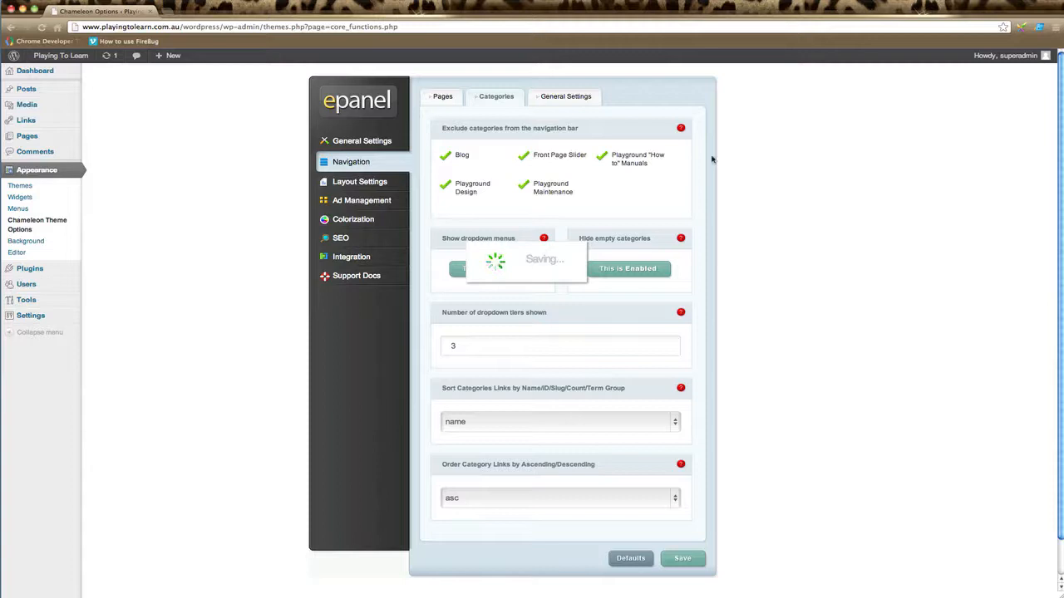
# Show the Navigation General Settings with the top tier dropdown link option
pyautogui.click(557, 98)
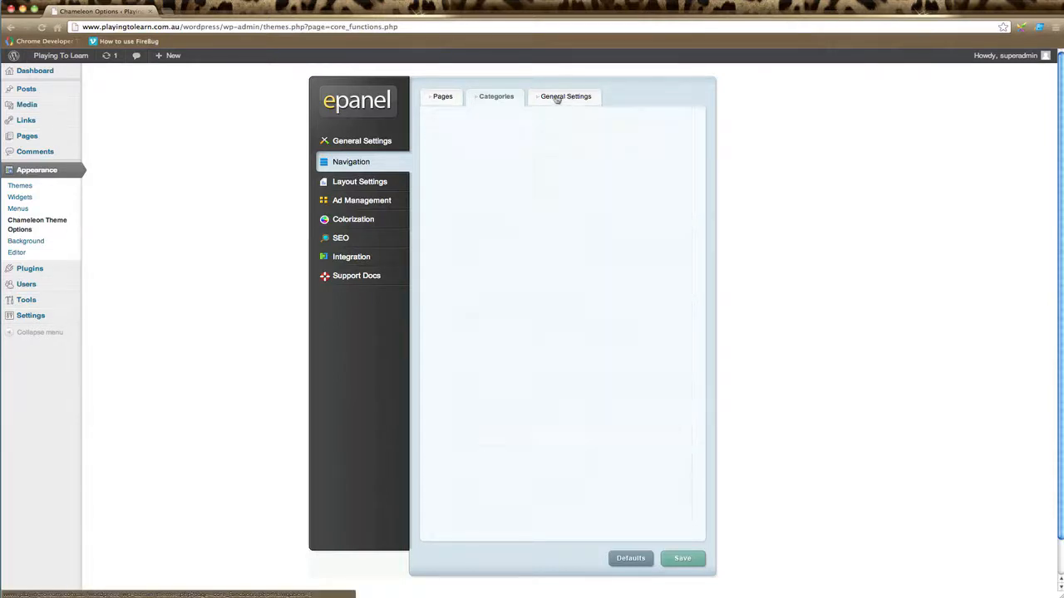